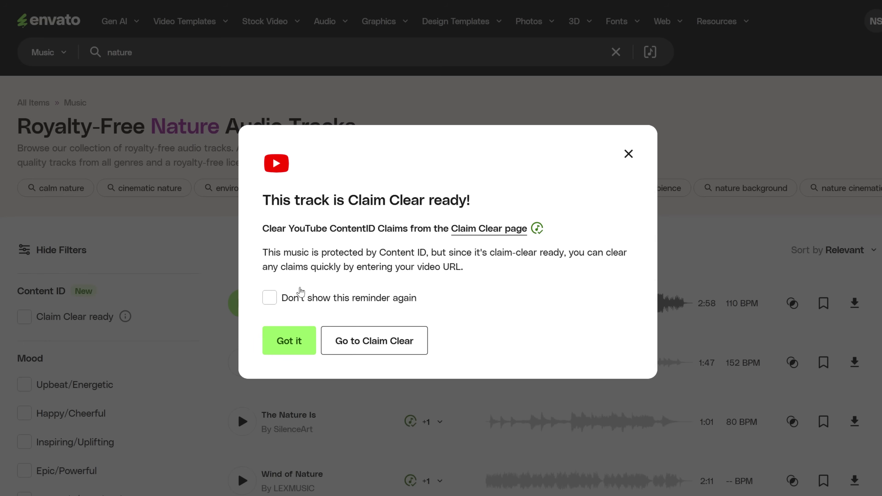
- Dismiss the Claim Clear reminder and preview The Nature Is, Wind of Nature and The Nature Music Is
left_click(288, 341)
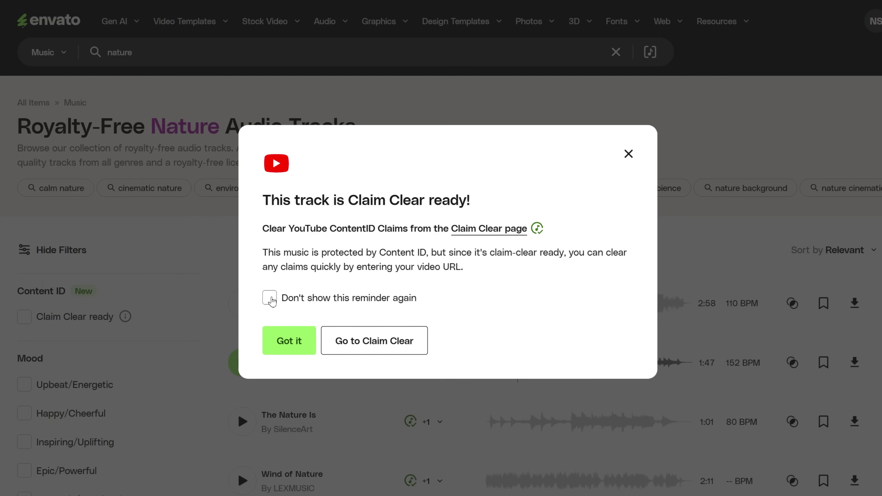
left_click(289, 340)
left_click(242, 421)
scroll(278, 399, "down", 3)
left_click(222, 374)
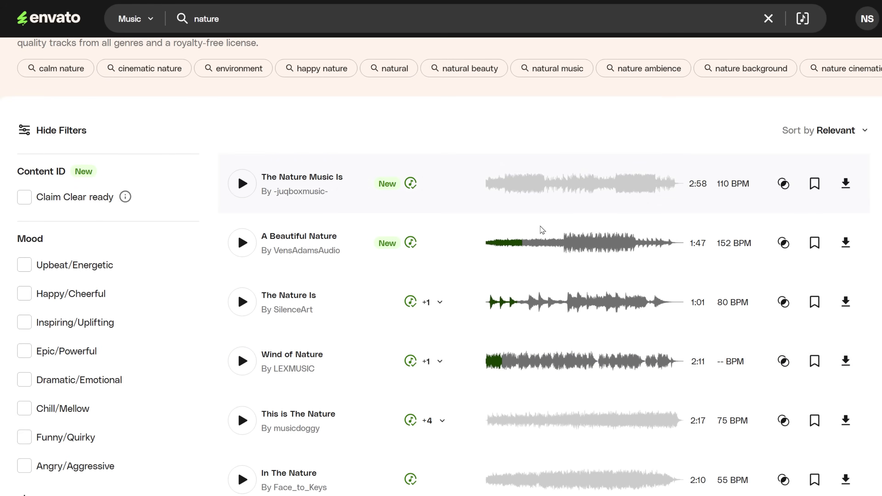
left_click(242, 184)
left_click(242, 183)
scroll(242, 183, "up", 3)
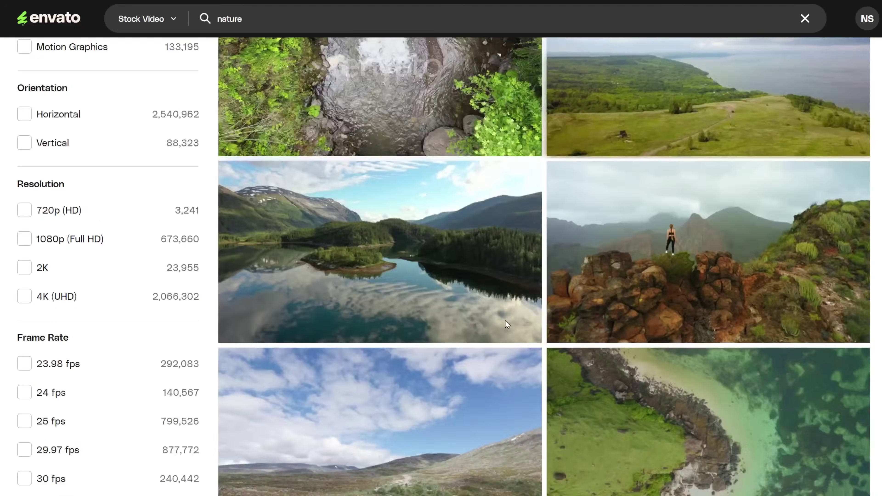
- Import the downloaded clips into Premiere via a new 'stock video' folder
scroll(505, 320, "down", 5)
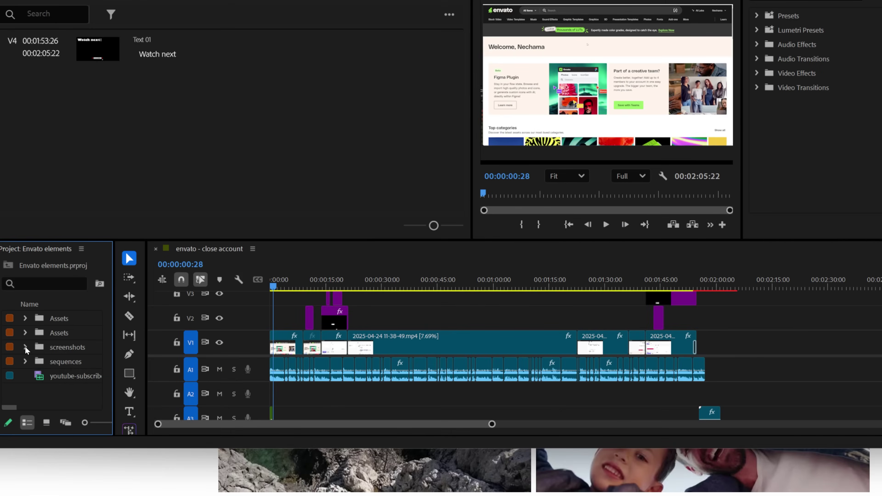
right_click(44, 395)
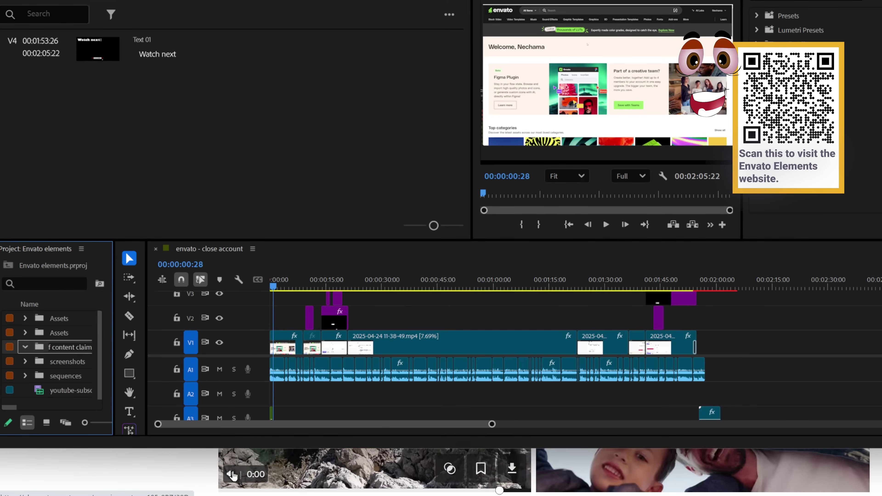
right_click(12, 356)
left_click(115, 448)
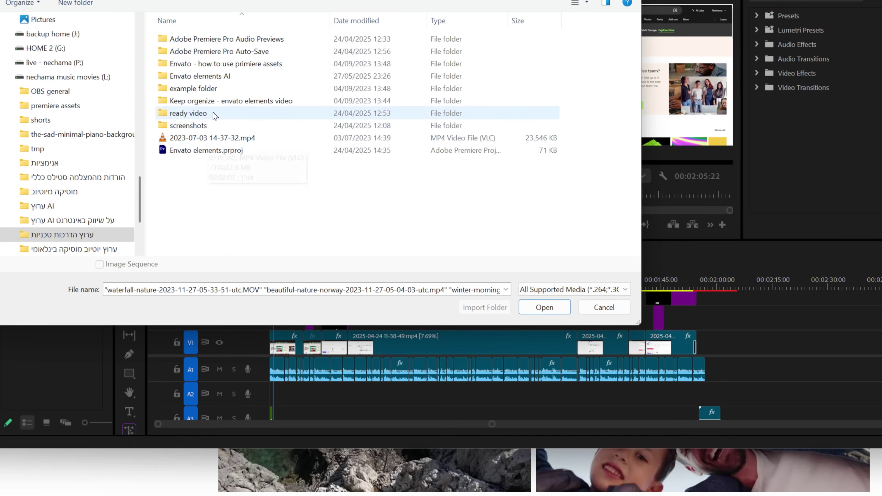
key("ctrl+shift+n")
type("stock video")
key("Return")
key("Return")
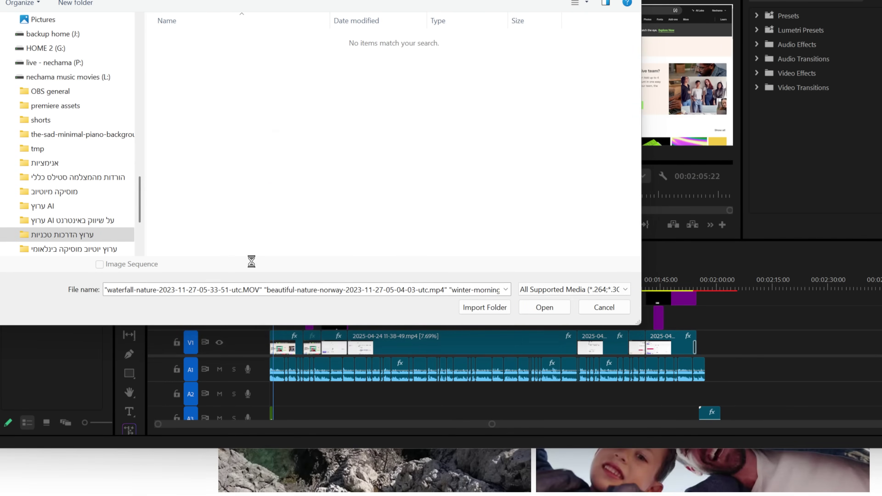
key("ctrl+v")
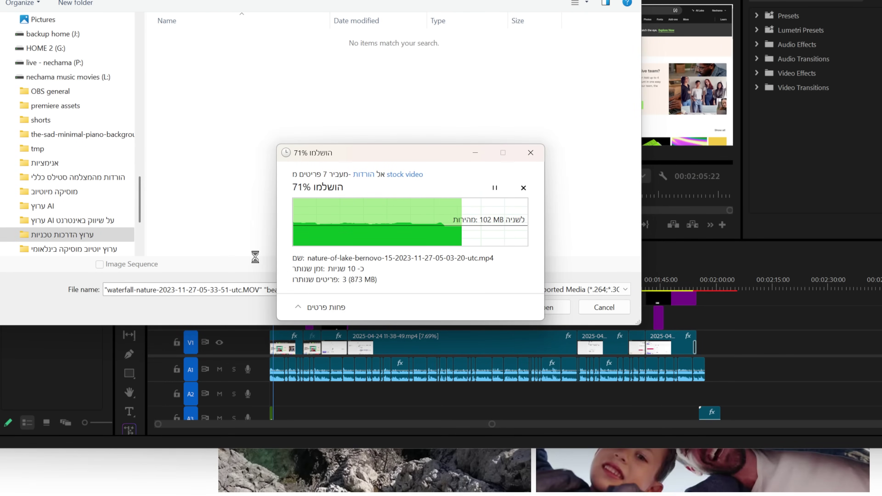
left_click(555, 307)
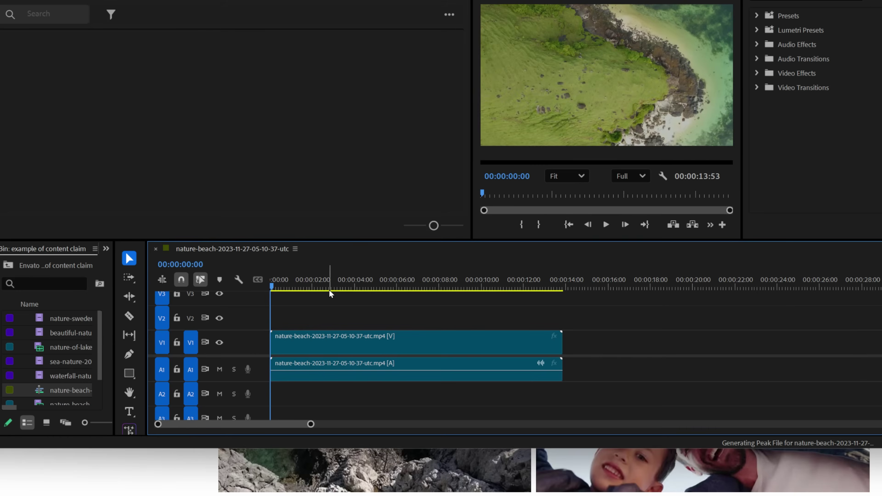
- Import Wind of Nature.mp3 and place it on audio track A1
right_click(521, 343)
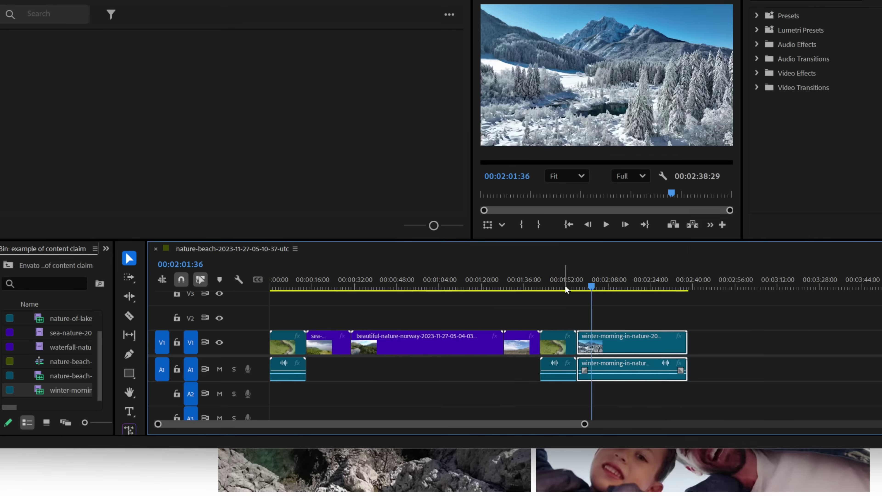
right_click(521, 342)
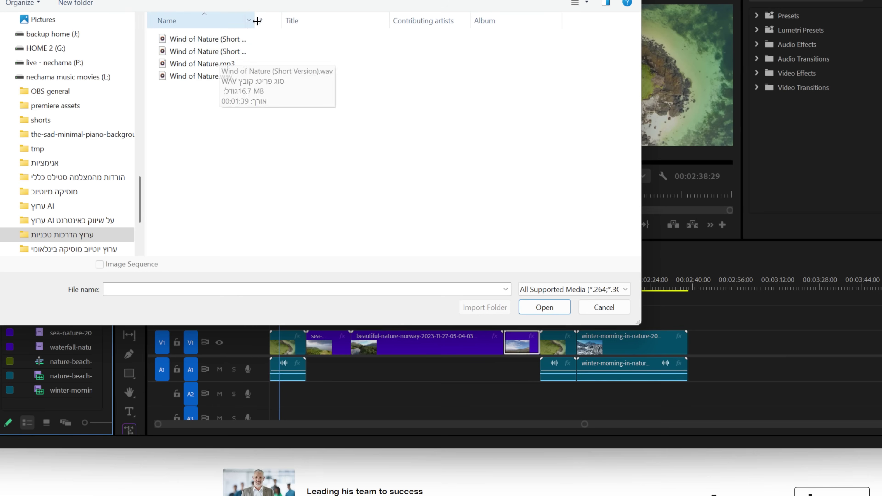
left_click(201, 63)
left_click(544, 307)
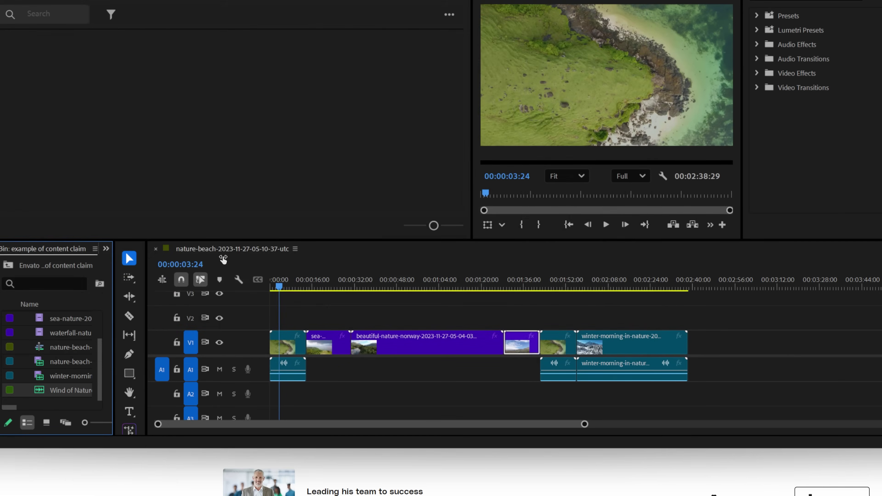
left_click_drag(46, 390, 281, 368)
- Trim the winter-morning clip to end with the music, play the sequence back, and start export
left_click_drag(686, 344, 614, 344)
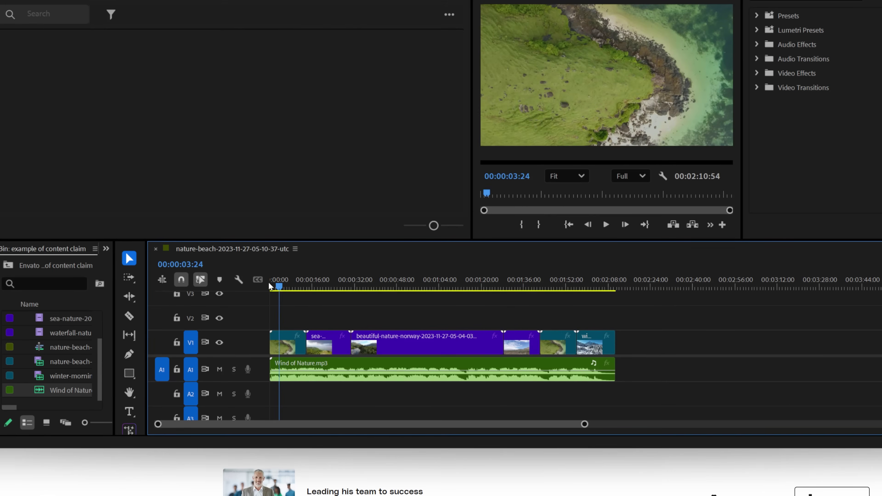
key("Home")
key("space")
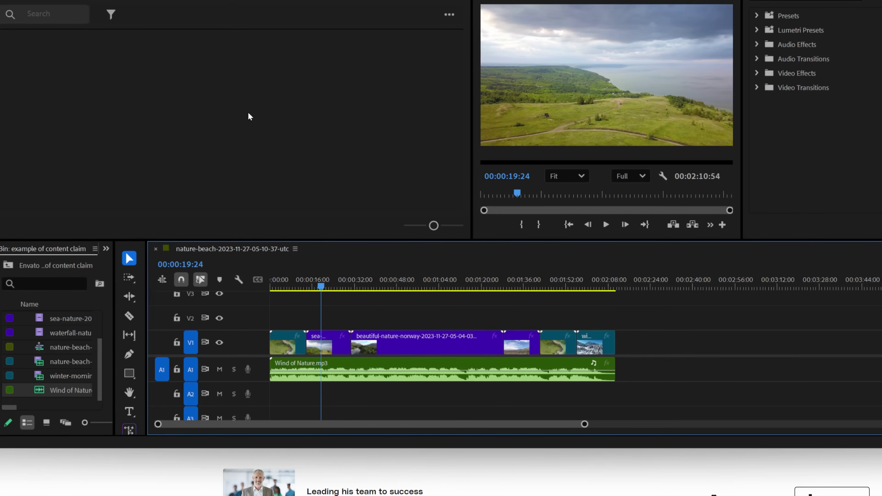
key("ctrl+m")
- Set the export location, then upload the nature-beach video to YouTube past Details and Checks
left_click(334, 38)
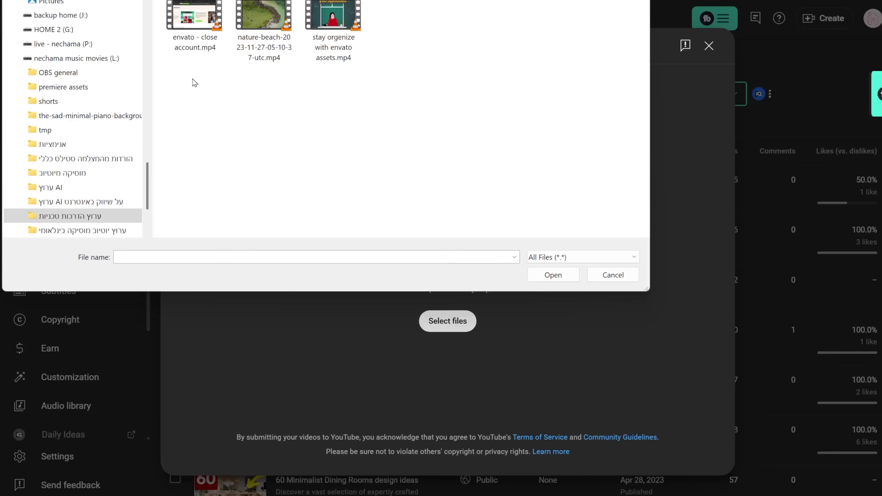
left_click(264, 32)
left_click(553, 275)
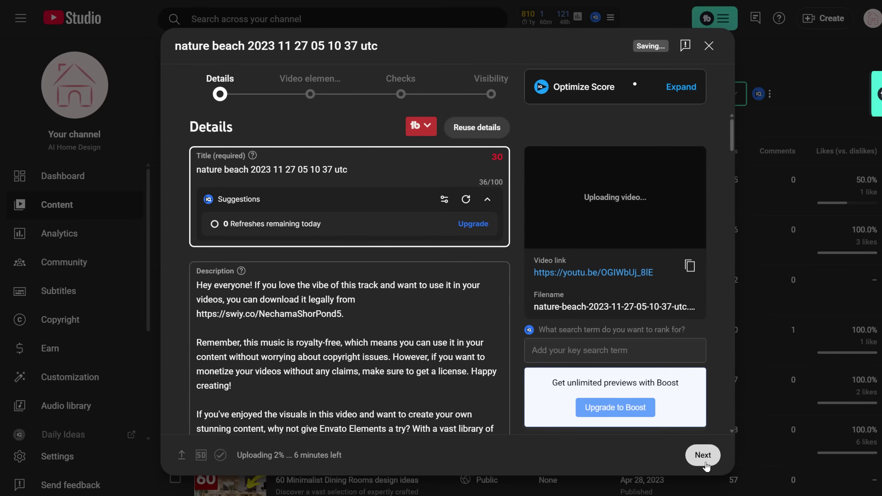
left_click(703, 455)
left_click(703, 455)
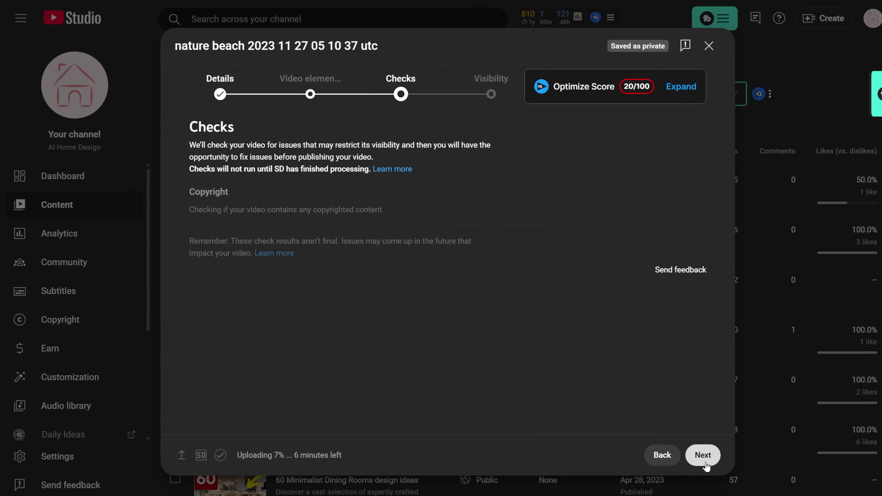
left_click(705, 464)
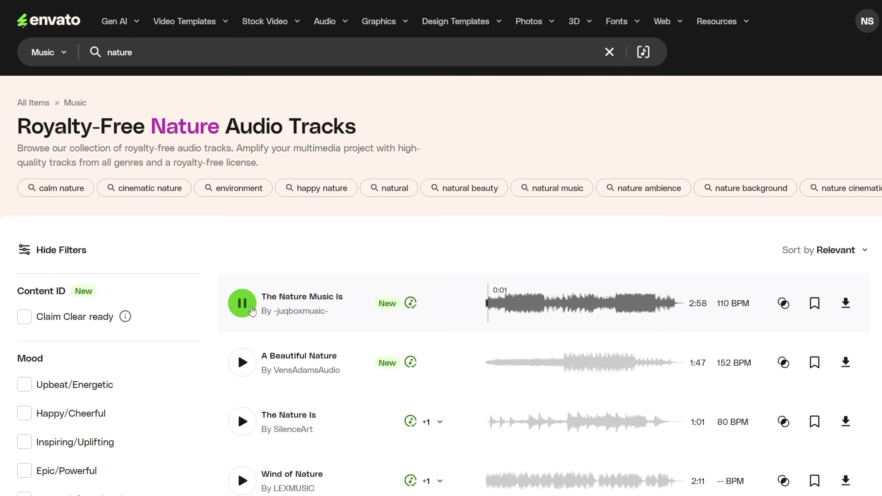
- License and download a nature music track, then view the Wind of Nature licenses
left_click(854, 303)
left_click(275, 235)
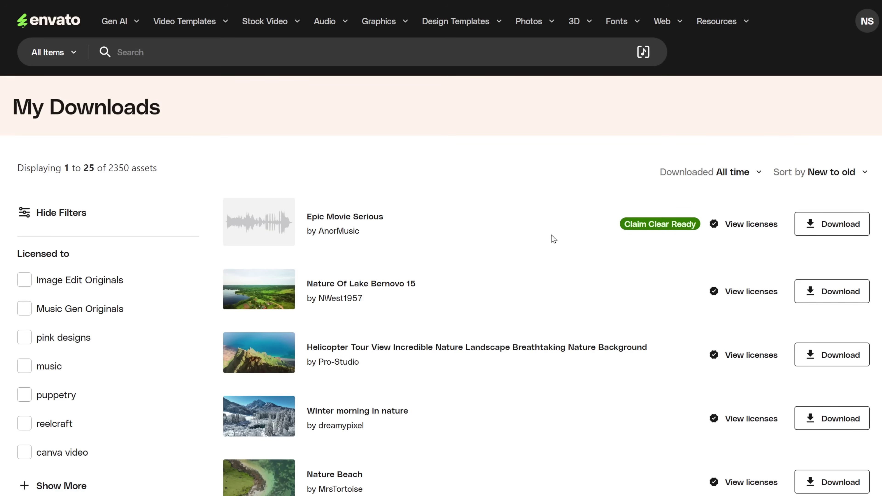
scroll(605, 276, "down", 15)
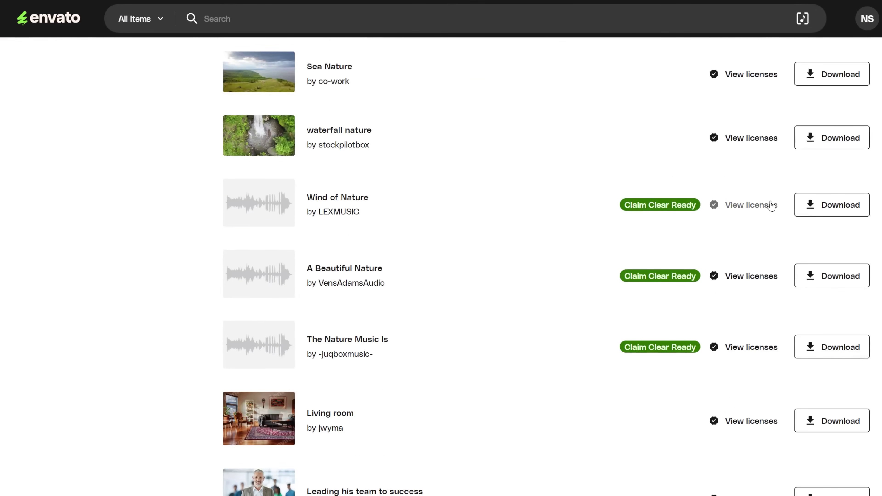
left_click(746, 208)
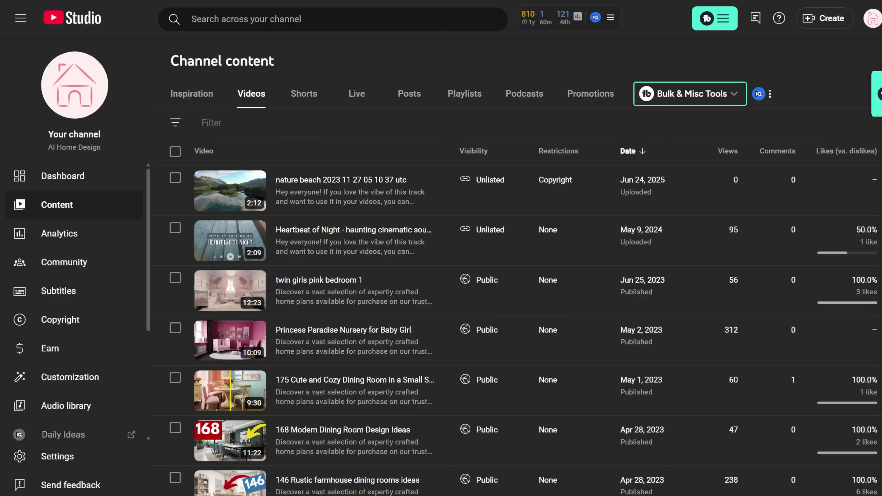
- Review the nature beach video's copyright claim details, then open its actions list
mouse_move(563, 179)
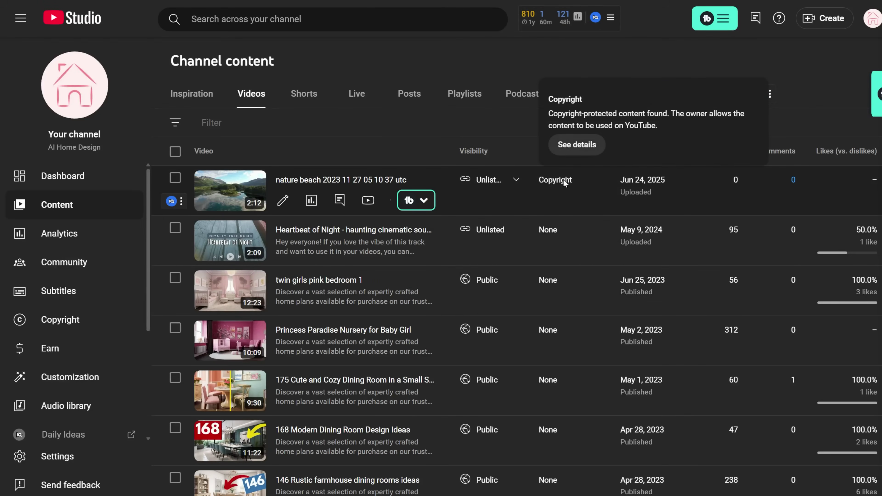
left_click(577, 144)
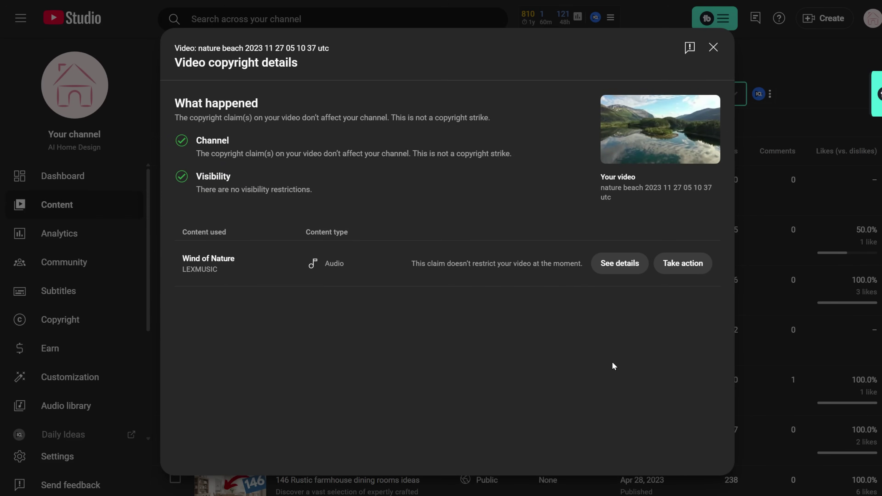
left_click(714, 46)
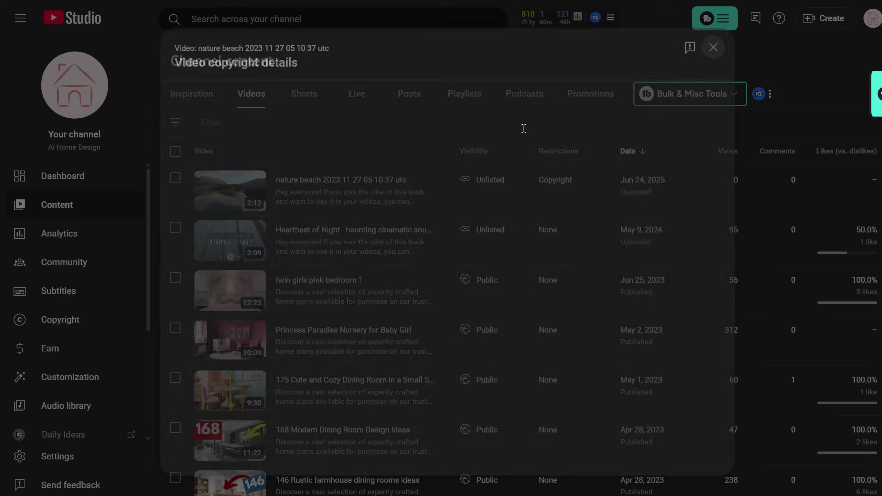
left_click(390, 200)
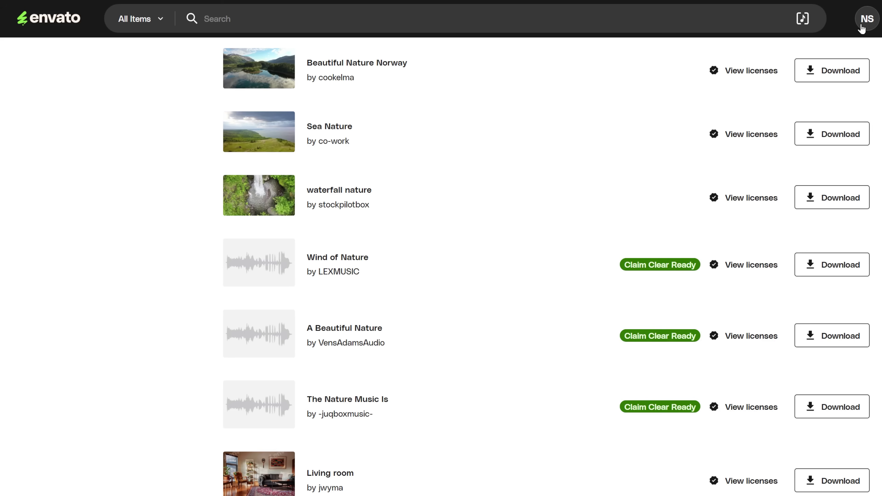
- Go to the Claim Clear page through the NS account menu
left_click(861, 26)
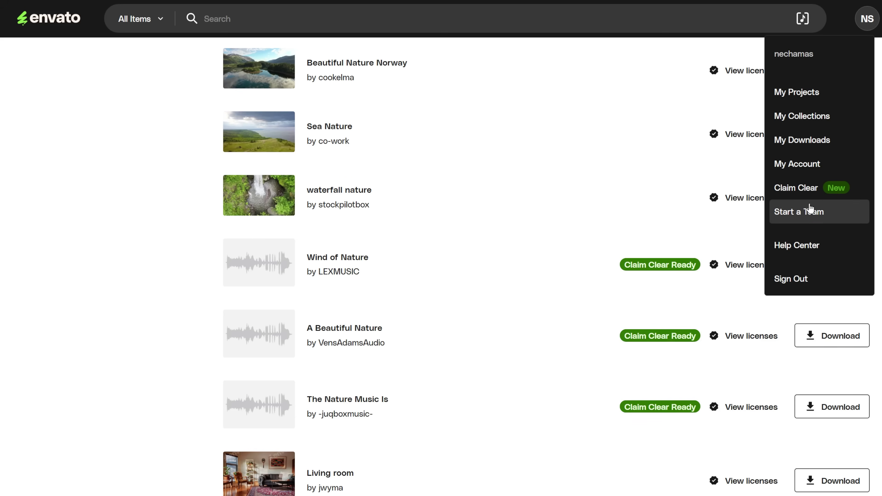
left_click(799, 188)
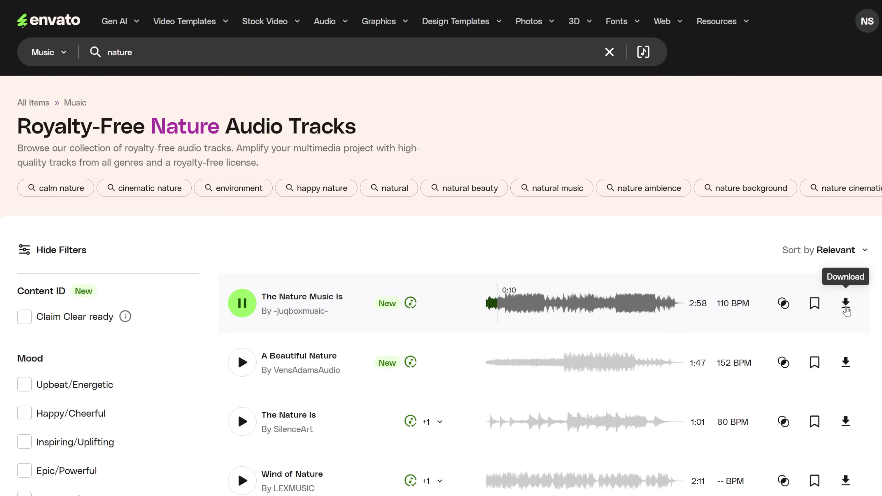
- License The Nature Music Is to Image Edit Originals and dismiss the Claim Clear reminder
left_click(846, 303)
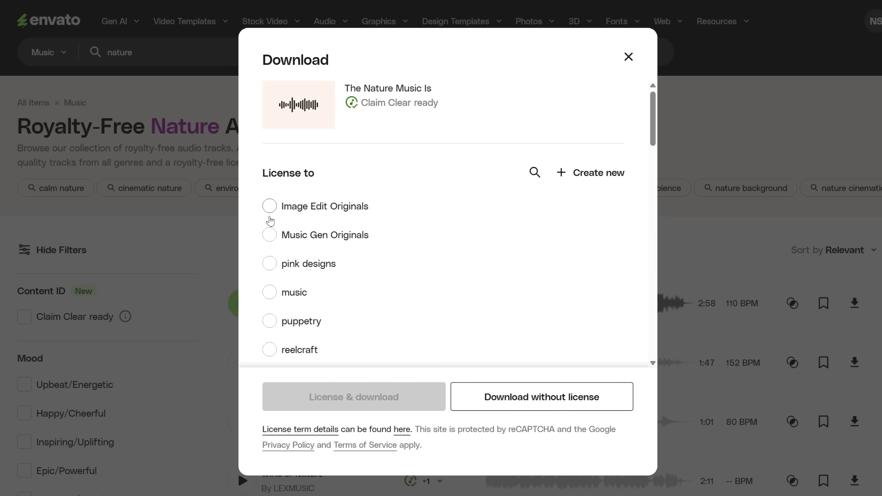
left_click(270, 204)
left_click(354, 394)
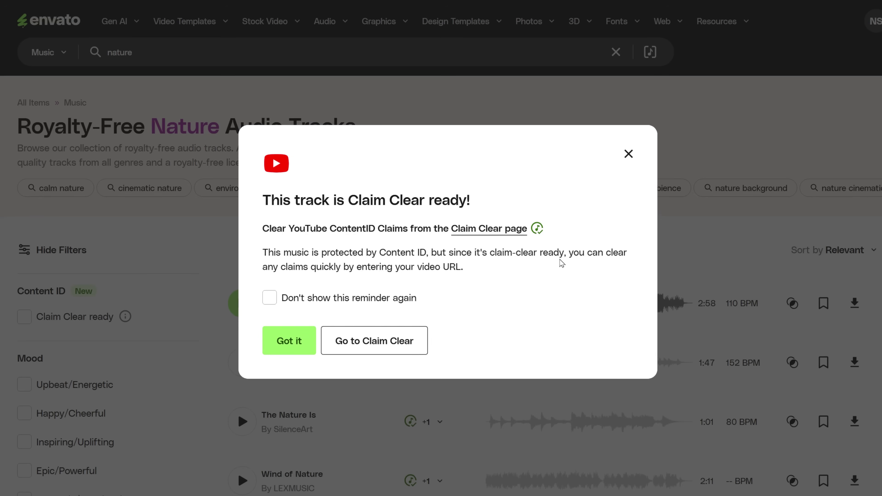
left_click(287, 339)
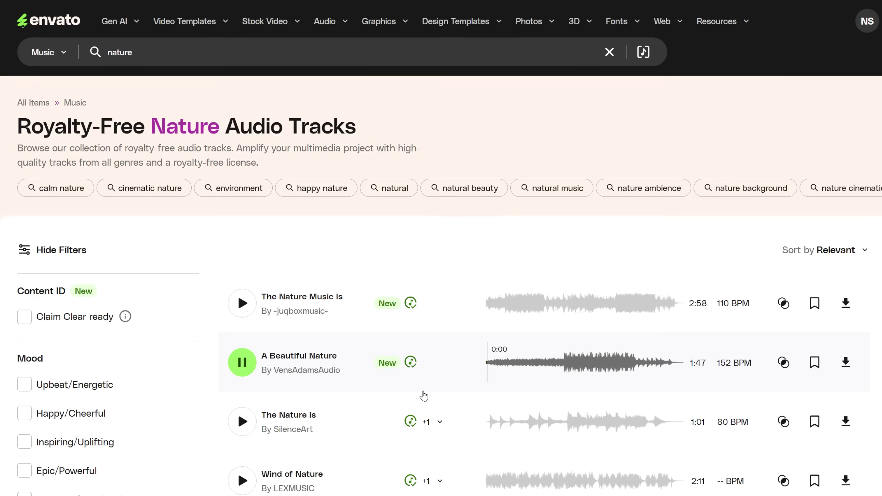
- License A Beautiful Nature to a project and preview The Nature Is with its extra version
left_click(846, 362)
left_click(541, 396)
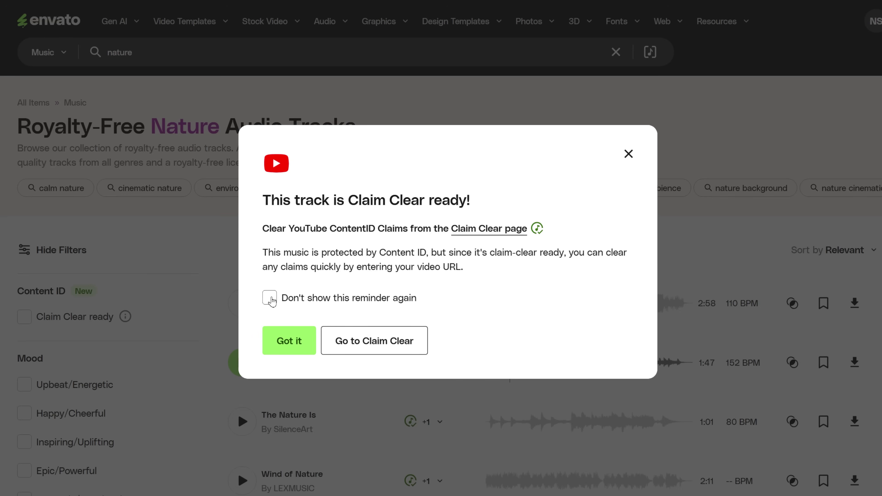
left_click(287, 340)
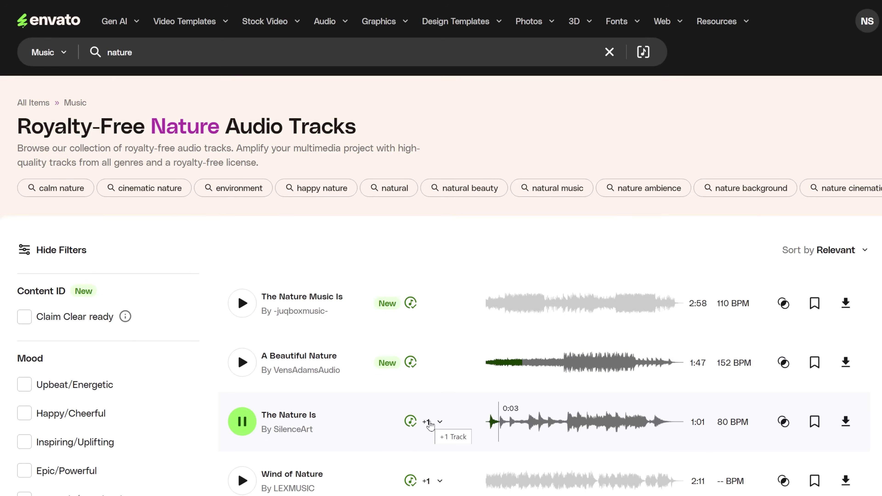
left_click(440, 423)
left_click(440, 422)
- Preview and license Wind of Nature, dismiss its reminder, then preview The Nature Music Is
scroll(251, 417, "down", 3)
left_click(242, 361)
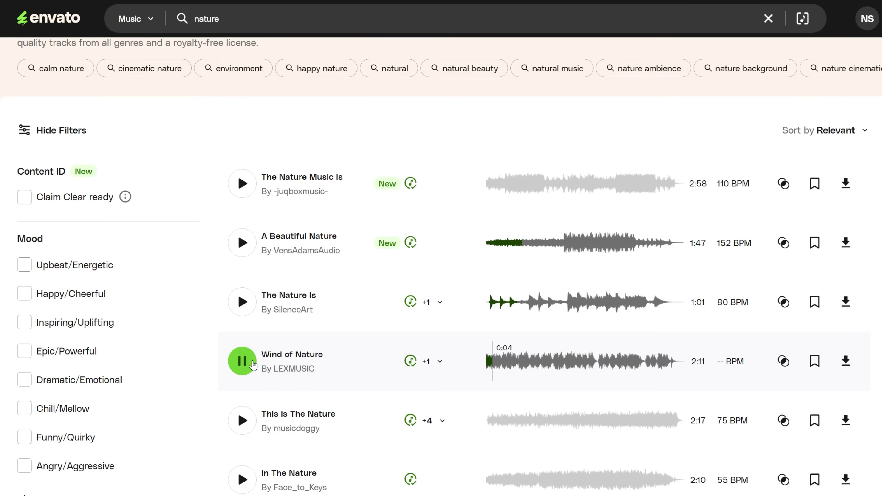
left_click(242, 361)
left_click(846, 361)
left_click(541, 396)
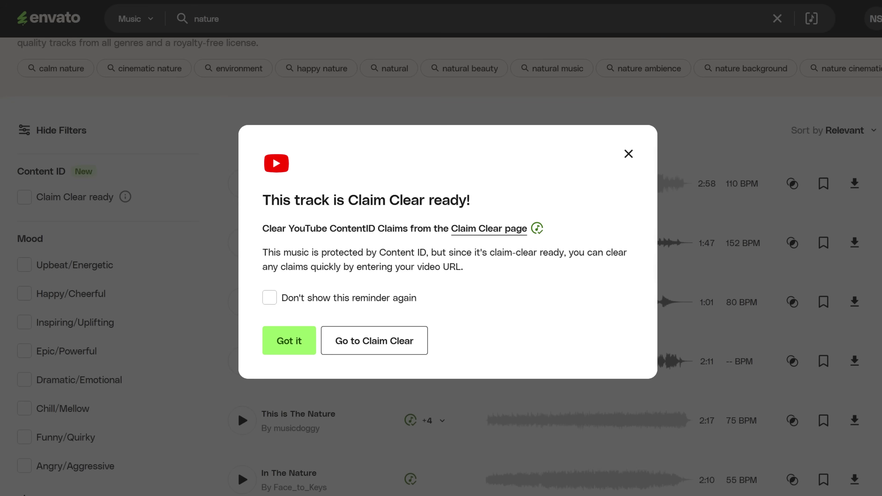
left_click(684, 207)
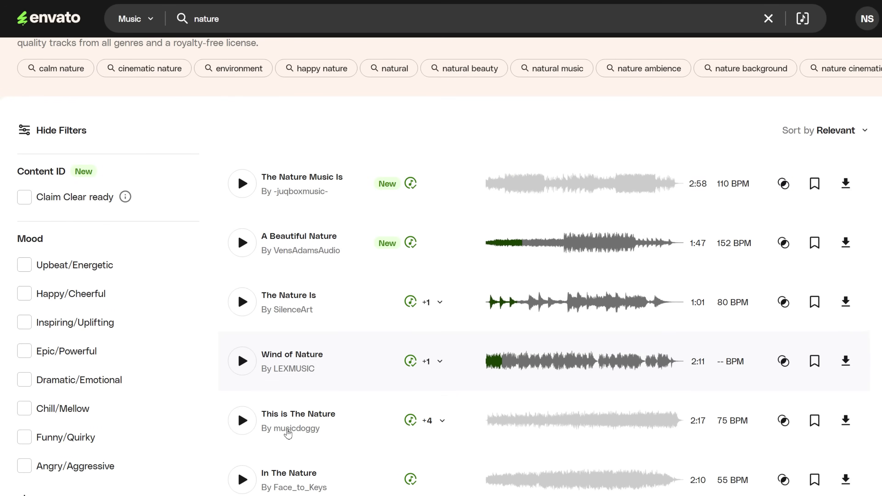
left_click(242, 183)
left_click(242, 183)
scroll(190, 29, "up", 3)
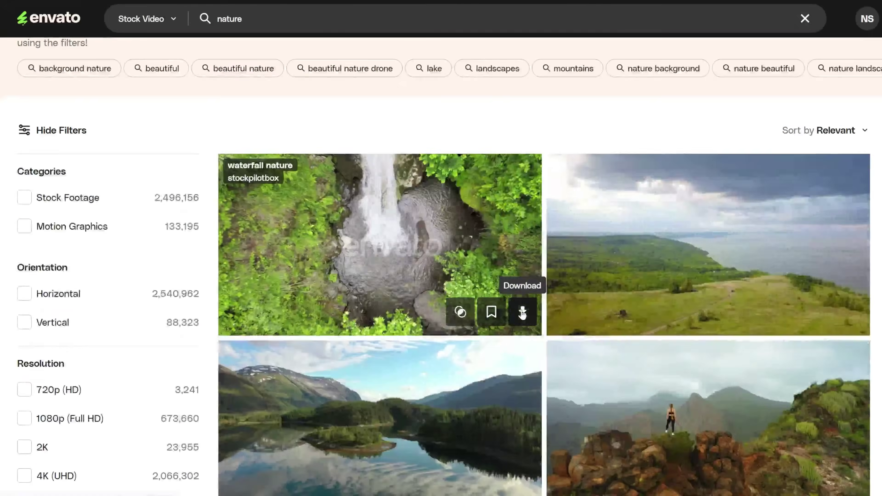
- Start downloading a nature video clip and view the rejected copyright dispute details
left_click(522, 310)
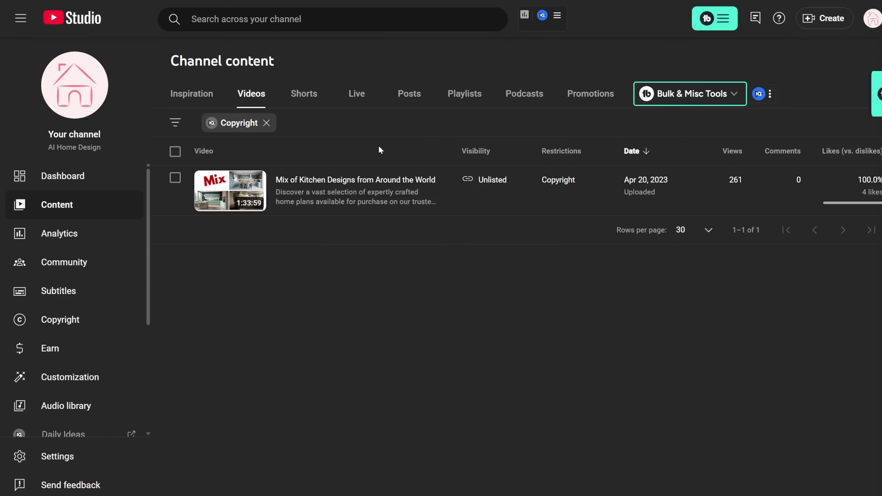
mouse_move(558, 180)
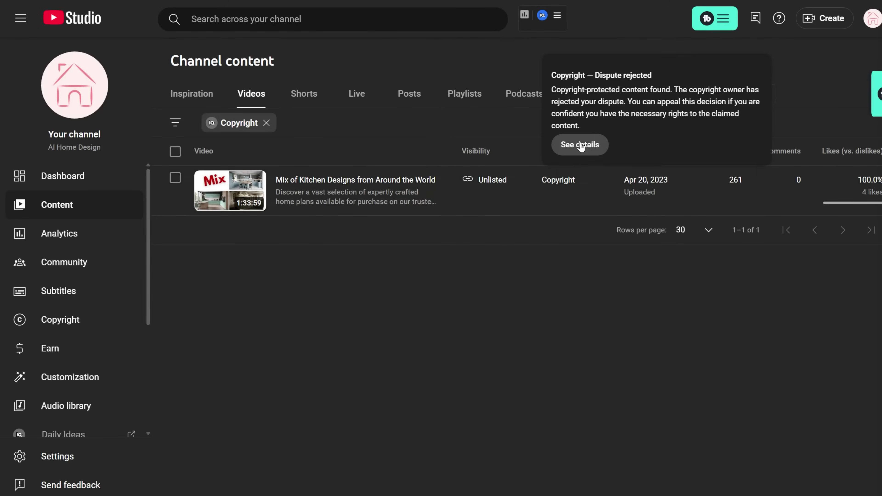
left_click(583, 143)
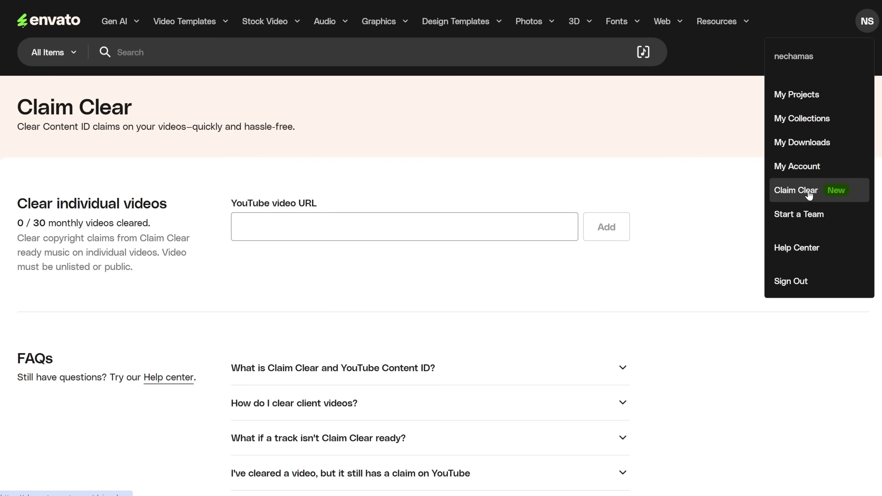
- Add the pasted YouTube video URL on Claim Clear and view the no-claims resolution help
left_click(256, 227)
type("https://youtu.be/OwMOD4lcUDM")
left_click(606, 226)
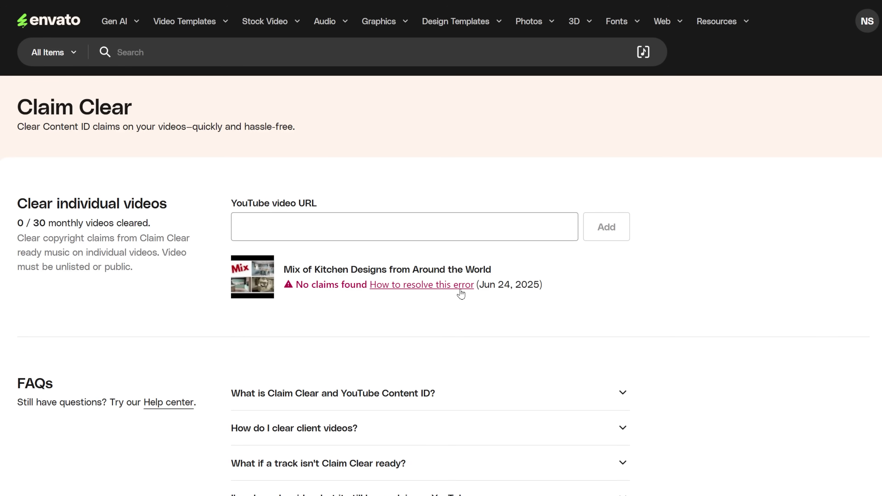
left_click(461, 291)
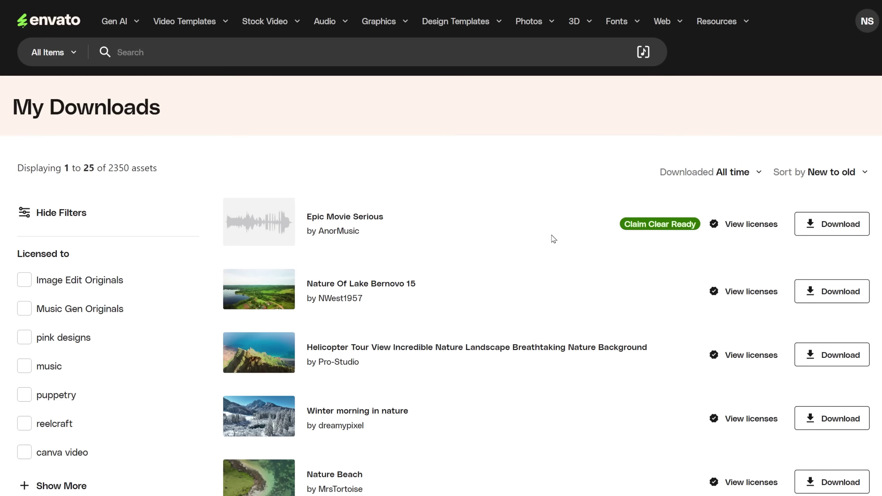
- Download the licenses for Wind of Nature and A Beautiful Nature from My Downloads
scroll(603, 274, "down", 15)
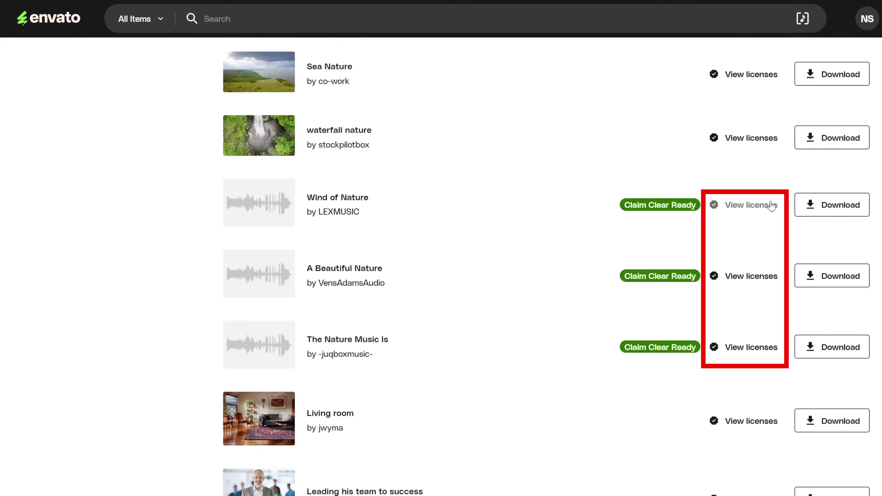
left_click(755, 209)
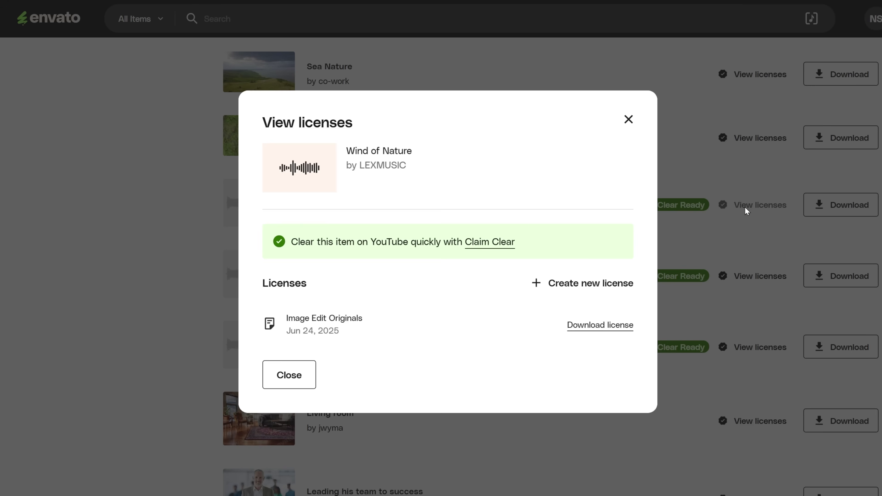
left_click(597, 329)
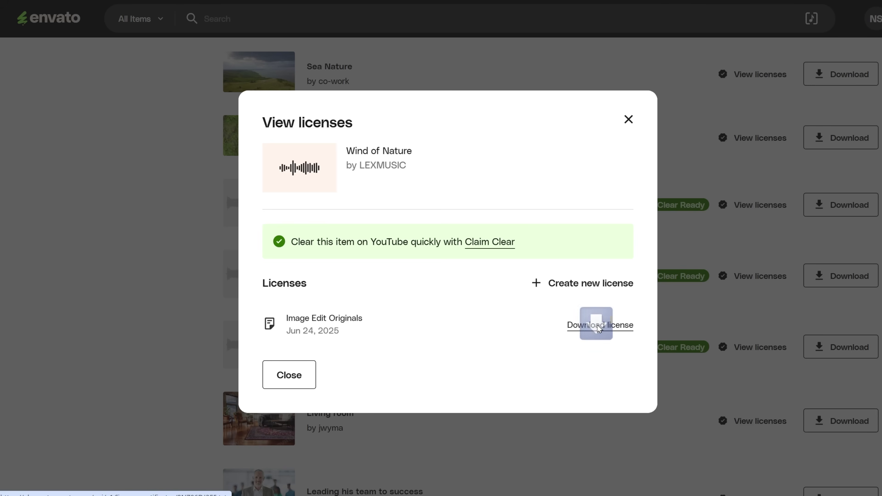
left_click(638, 121)
left_click(741, 278)
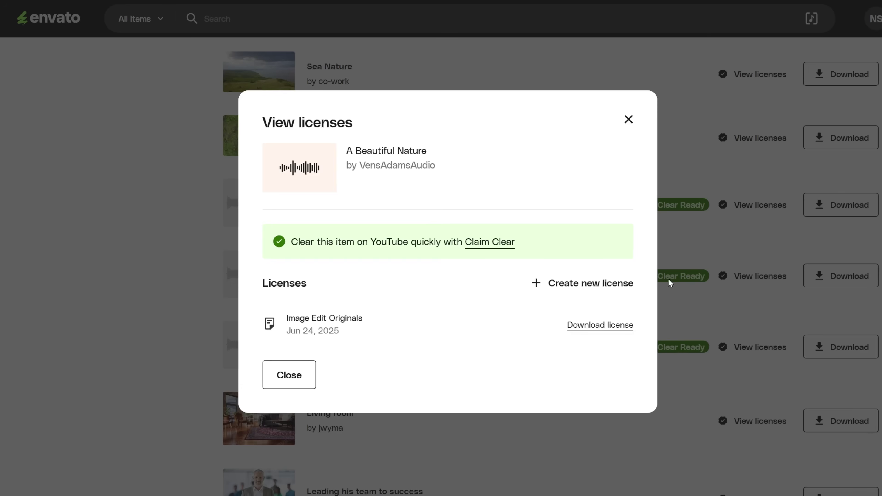
left_click(603, 328)
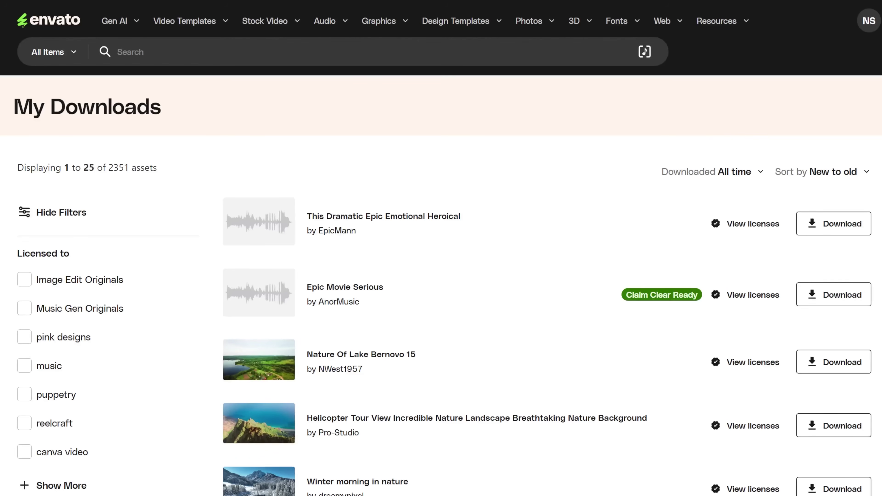
- Check licenses for This Dramatic Epic Emotional Heroical and Epic Movie Serious, then Nature Of Lake Bernovo 15
left_click(748, 224)
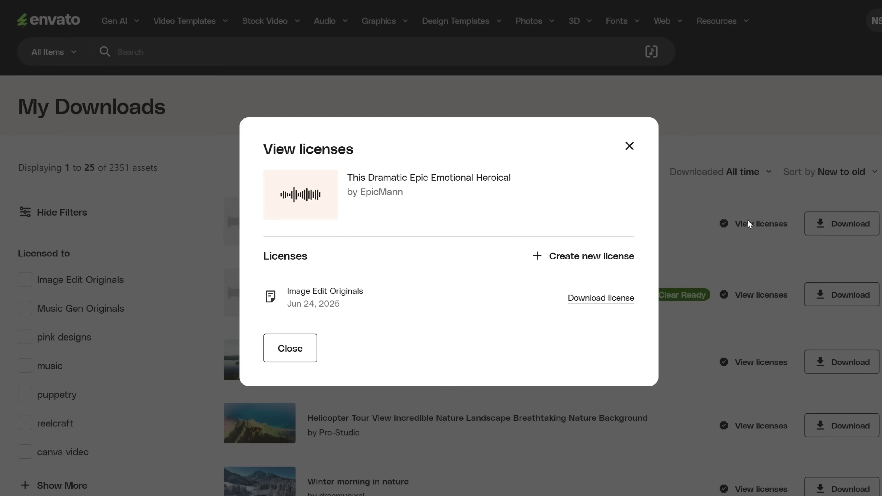
left_click(593, 257)
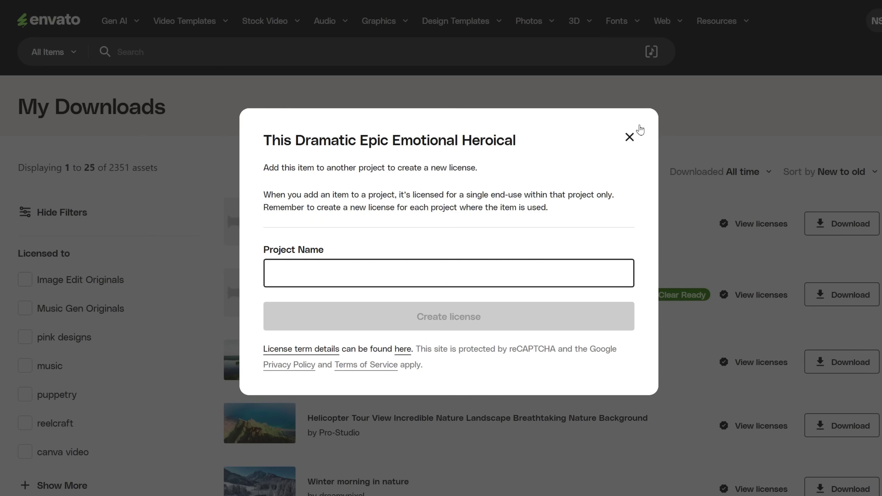
left_click(629, 138)
left_click(741, 295)
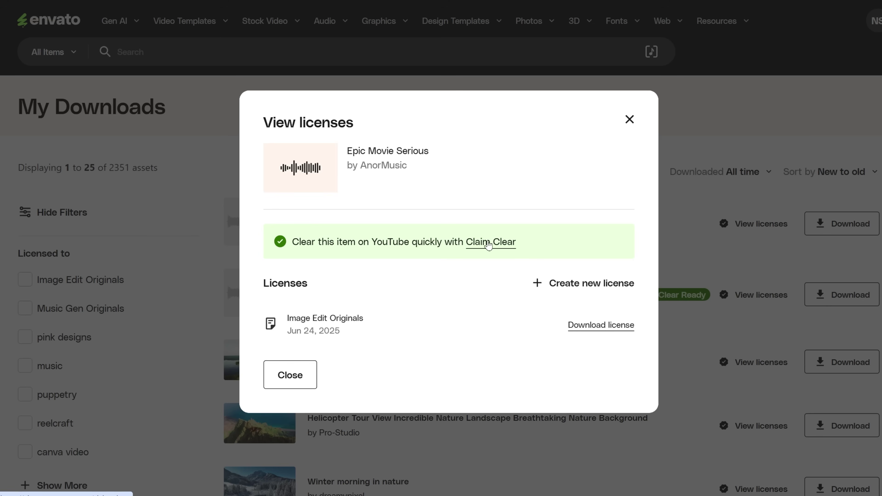
left_click(630, 119)
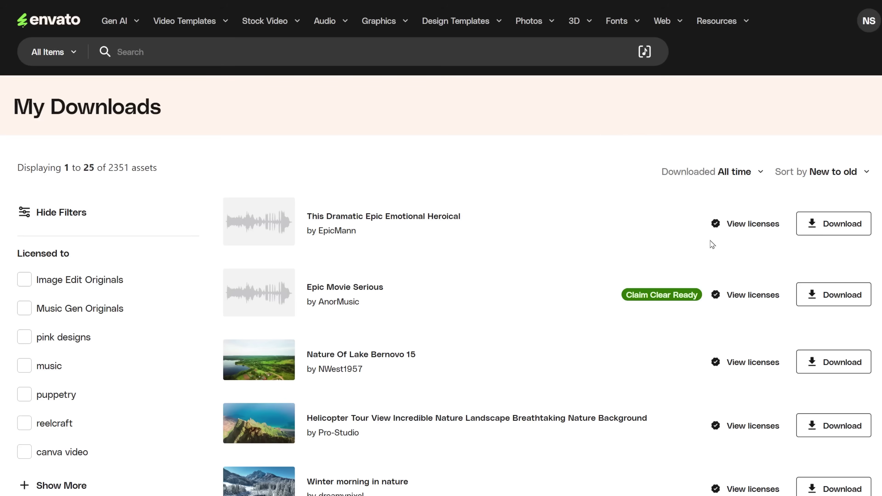
left_click(760, 365)
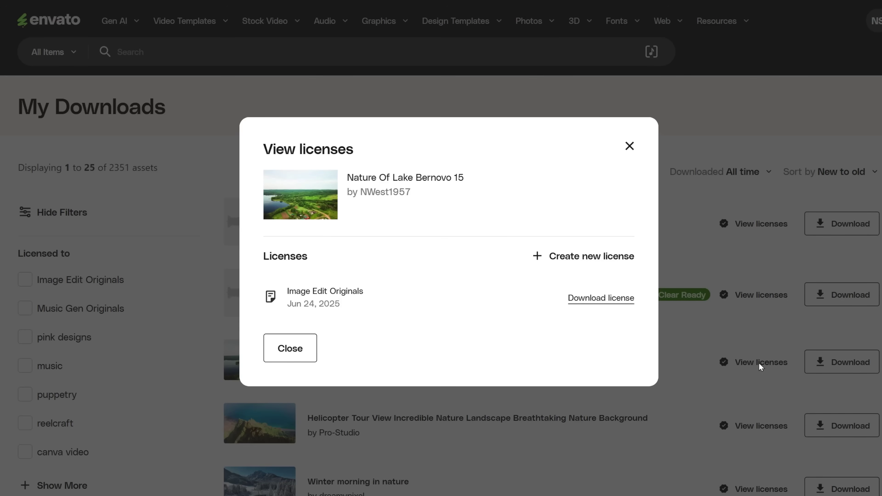